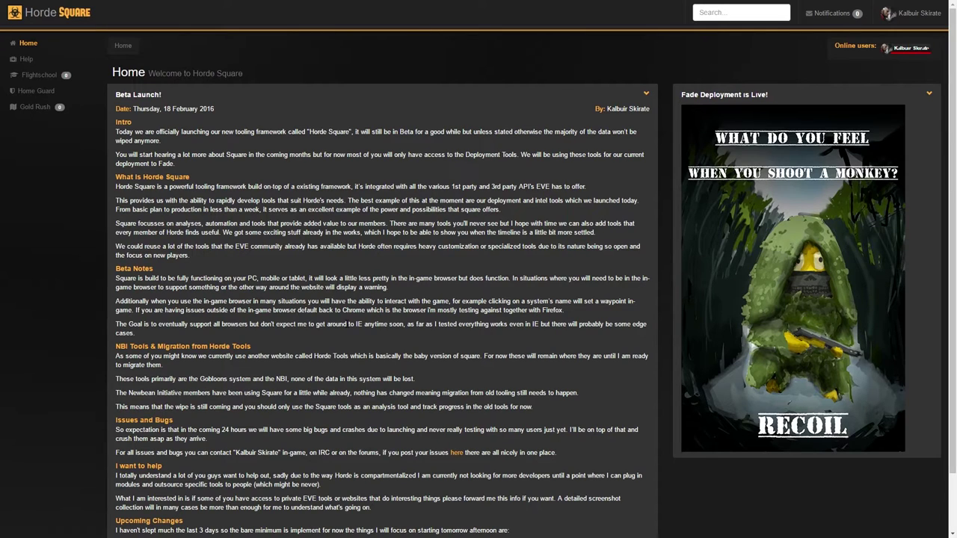
Start a session of the Flightschool class "The EVE UI and U" with "Alpha Comms" as the Mumble channel.
click(33, 76)
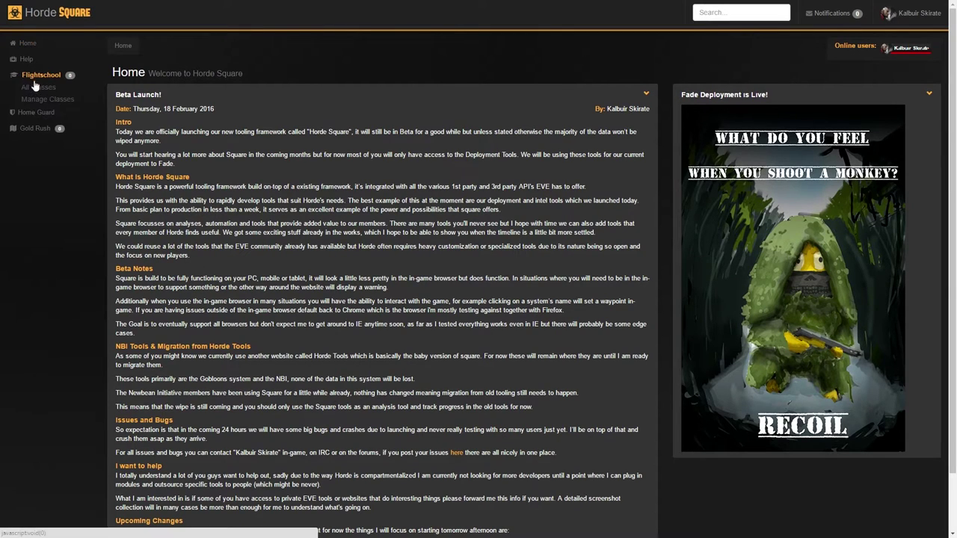
click(39, 87)
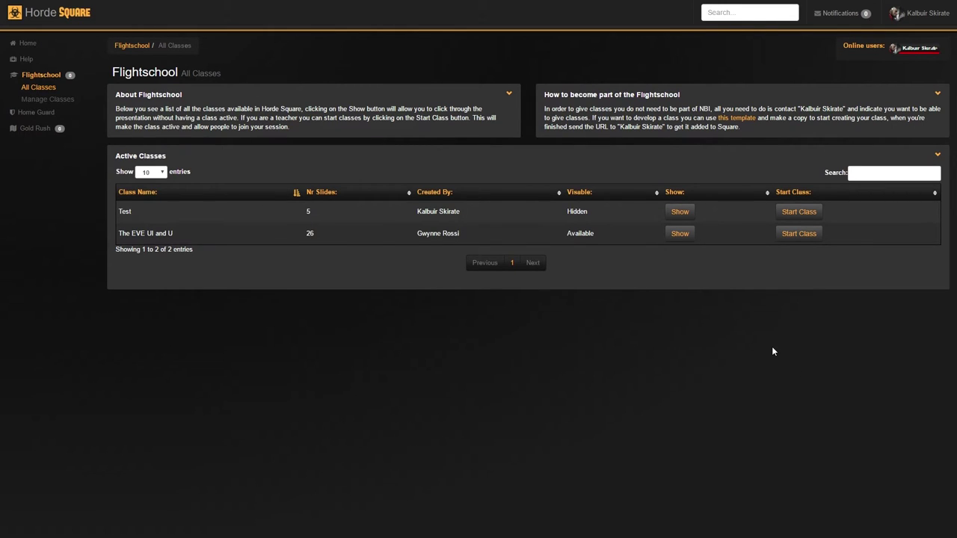
click(801, 235)
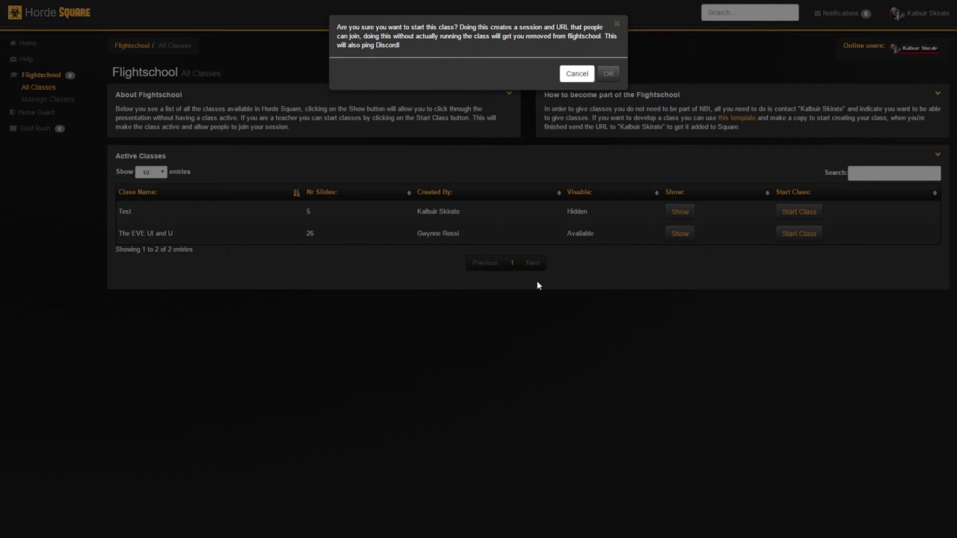
click(608, 75)
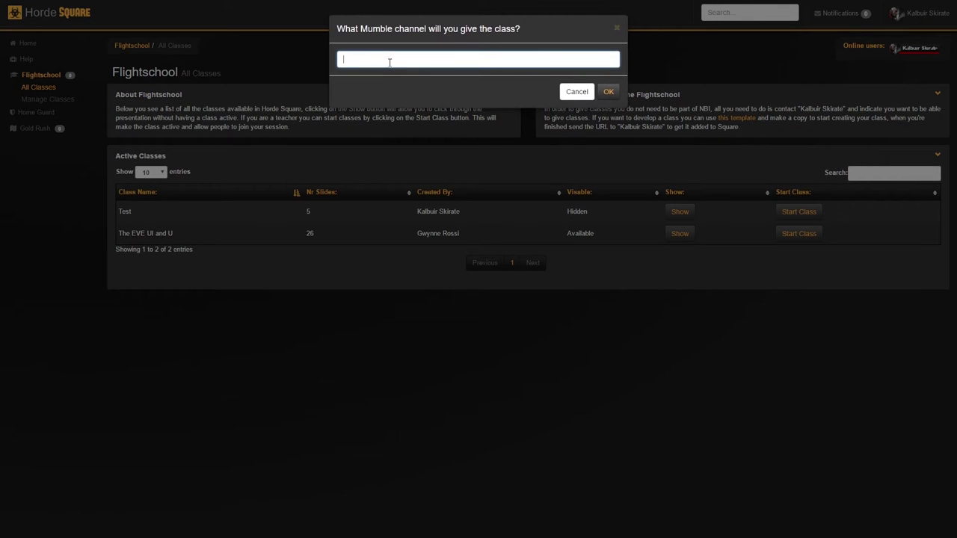
text(Alpha Comms)
click(608, 93)
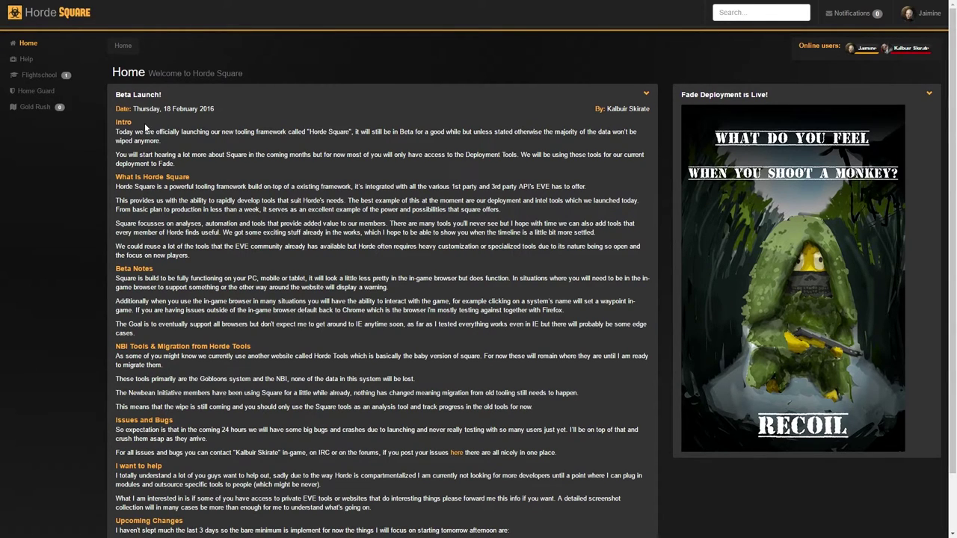
Open the active Flightschool classes from the participant account.
click(51, 75)
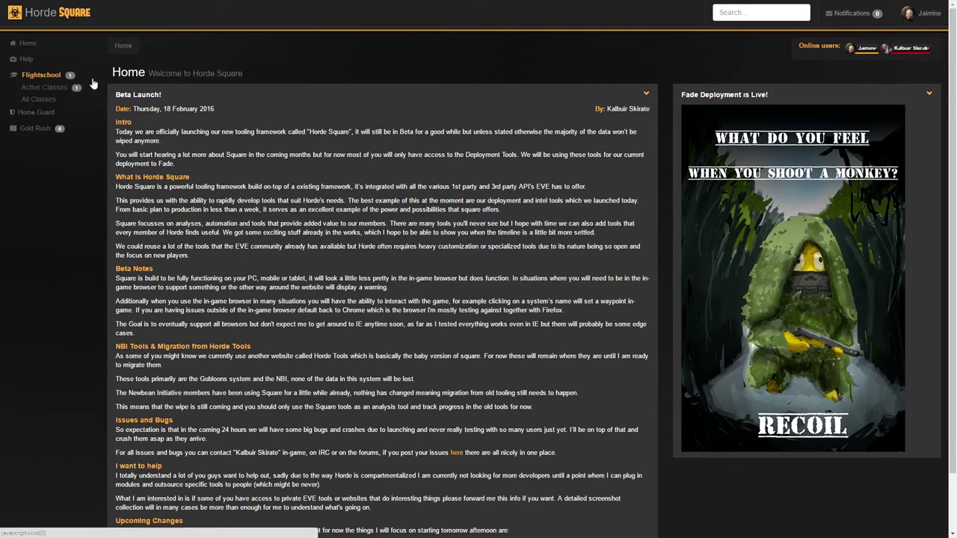
click(63, 89)
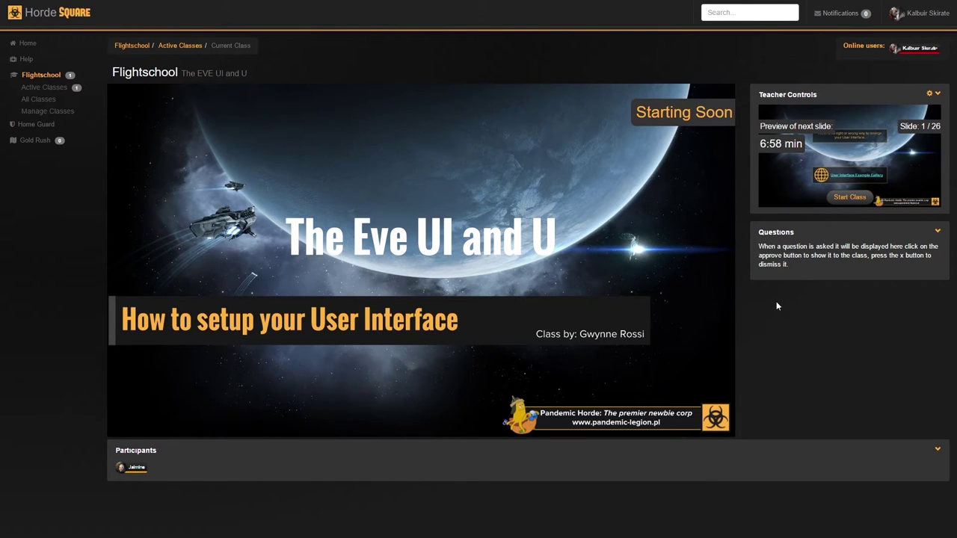
Begin teaching the class from the teacher account and advance the presentation to slide 4.
click(853, 197)
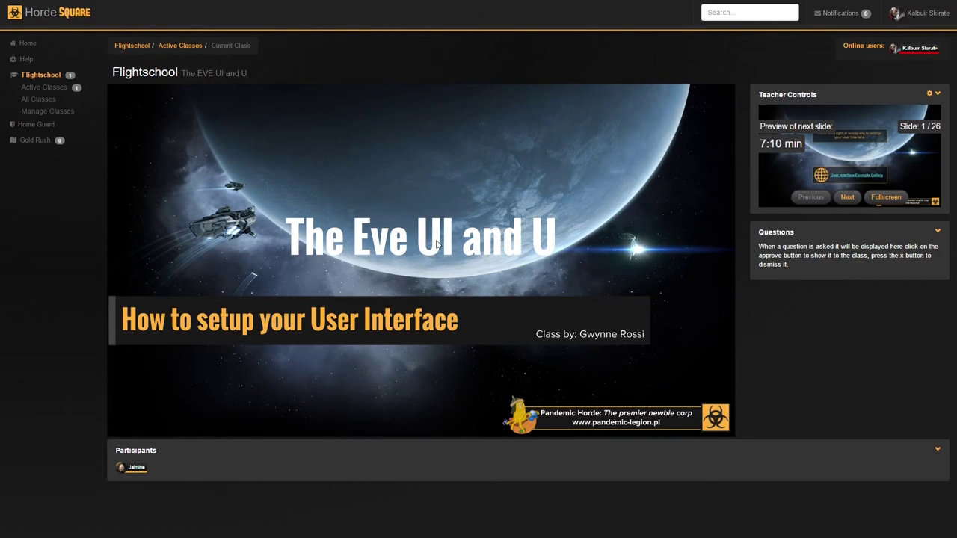
key(Right)
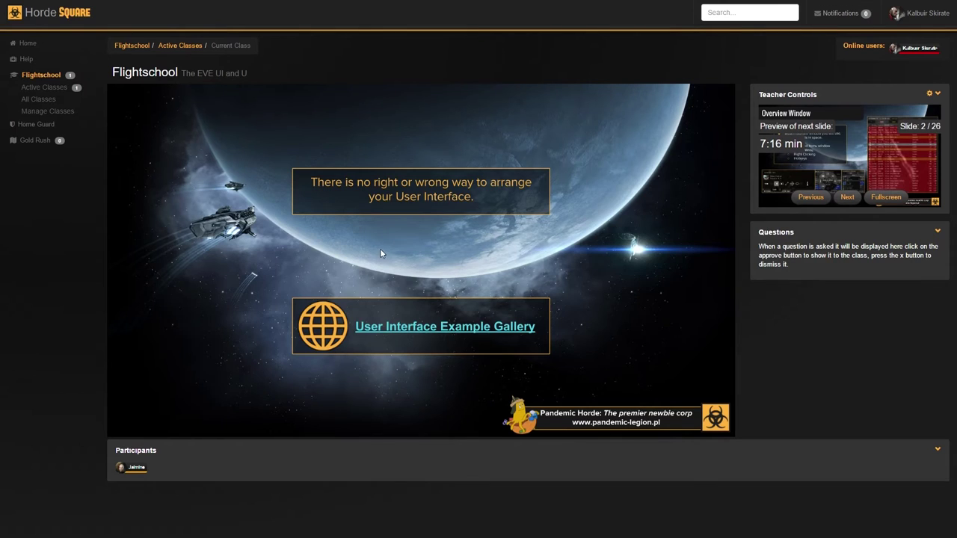
key(Right)
key(Right)
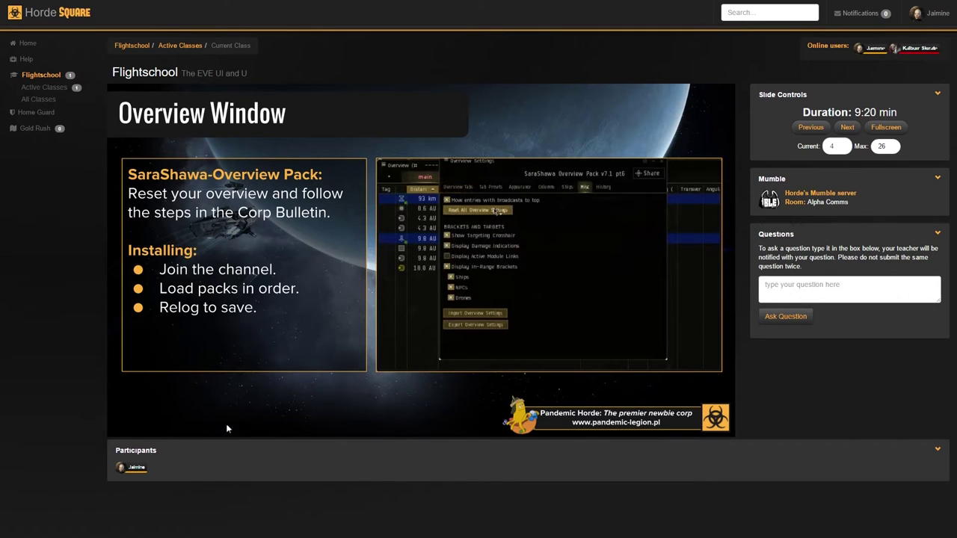
Go back to slide 3 in the participant view and return to the teacher's current slide.
click(809, 130)
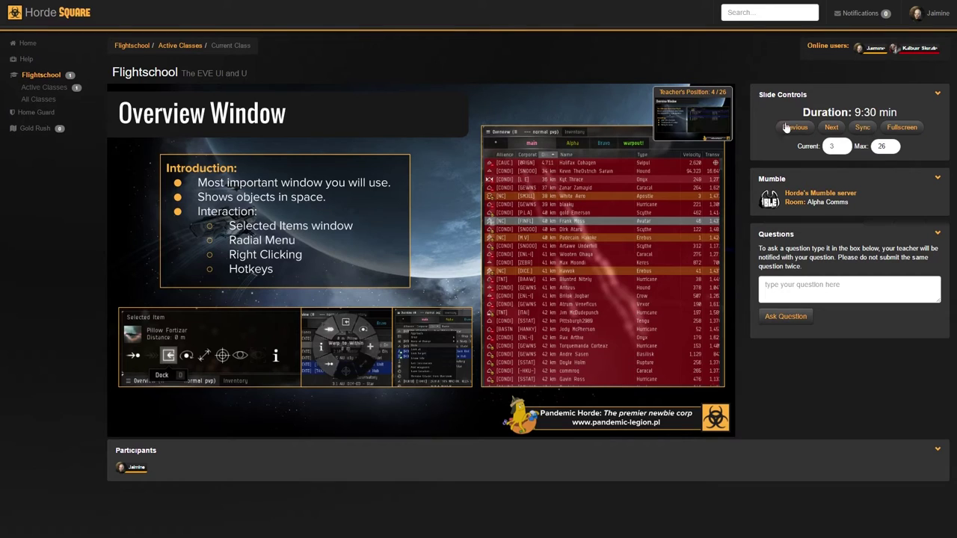
click(683, 112)
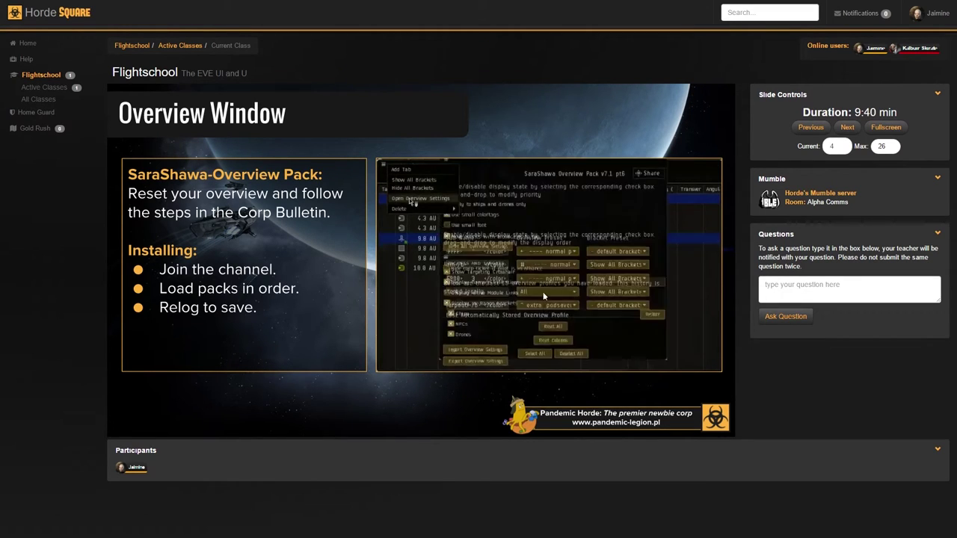
Submit the question "What is this madness?" to the teacher from the participant view.
click(816, 293)
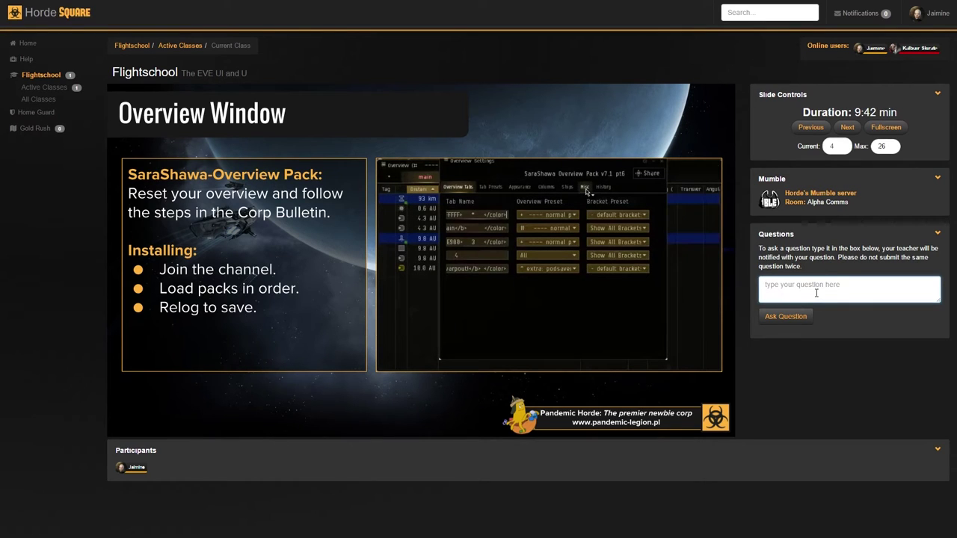
text(W)
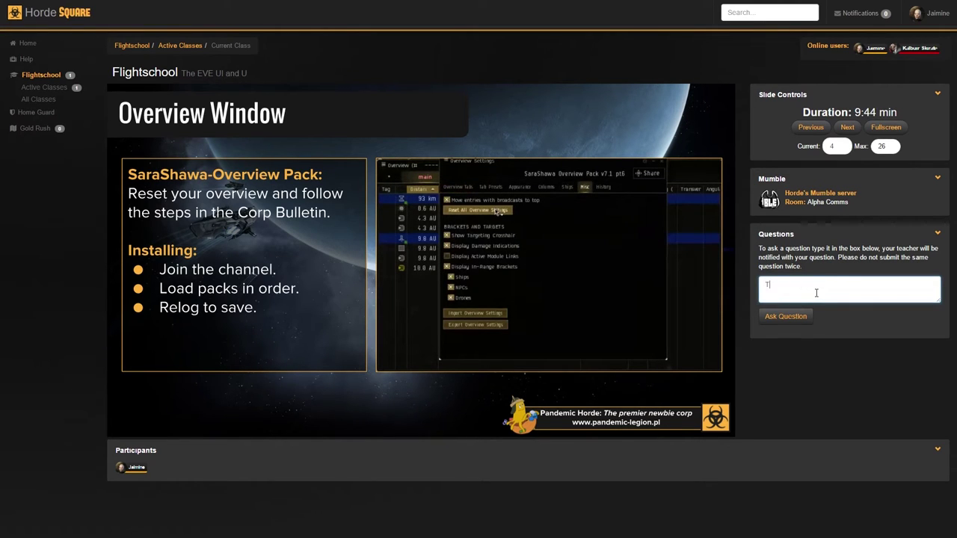
text(hat is this madness?)
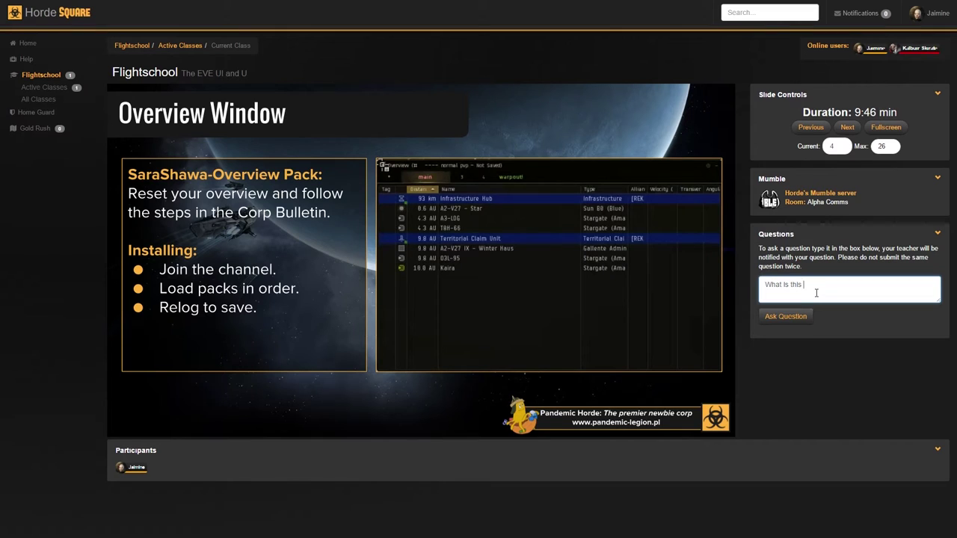
click(784, 317)
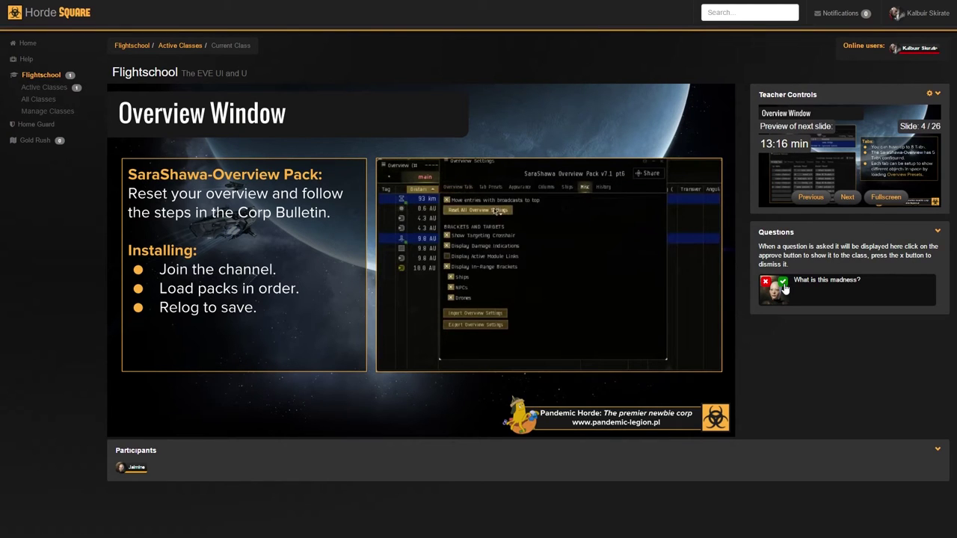
Approve the participant's pending question for the class, and move the presentation back to slide 3 and forward to slide 4.
click(783, 284)
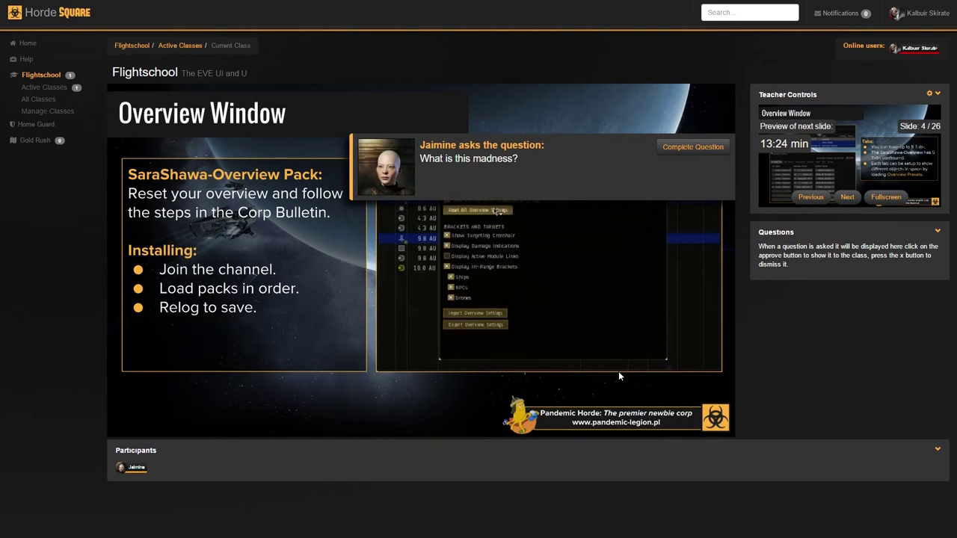
click(812, 199)
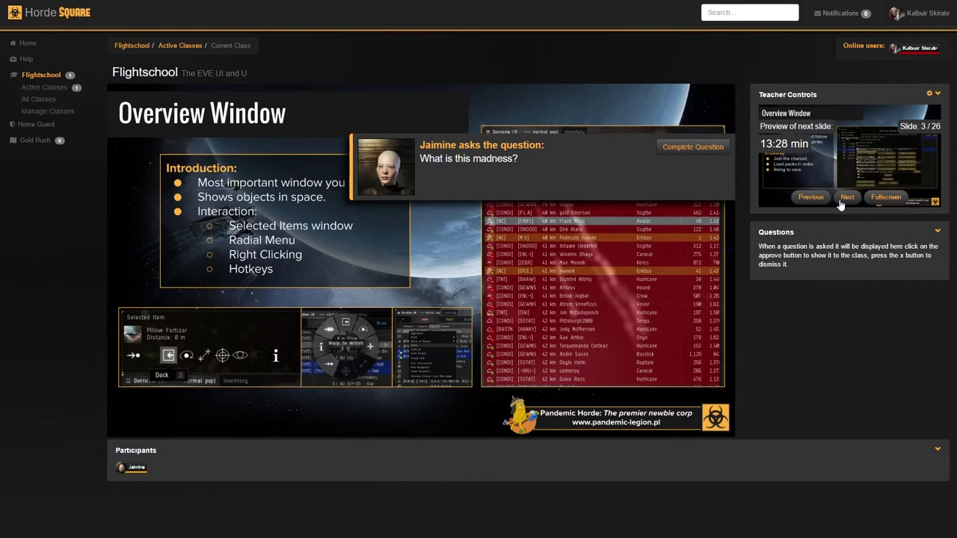
click(843, 199)
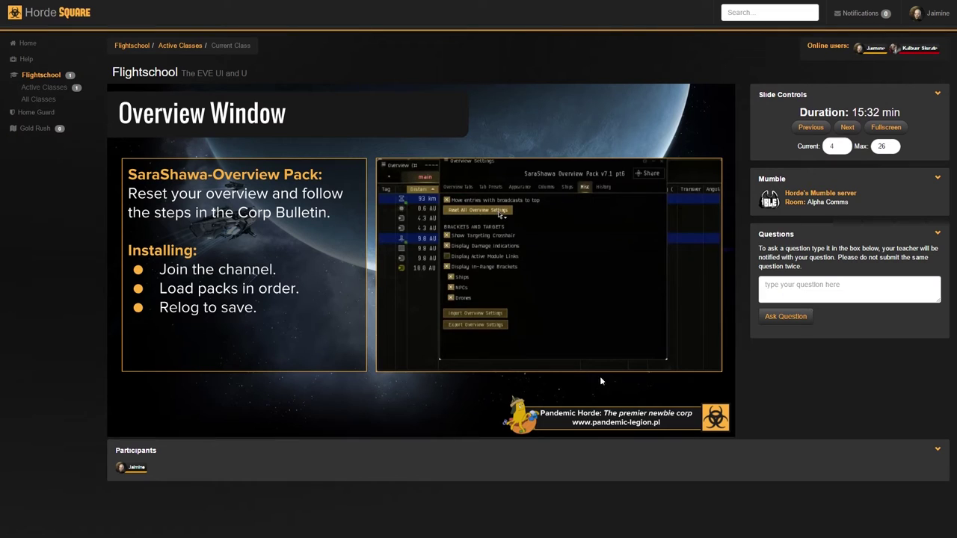
View the current class slide in full screen and return to the normal view.
click(887, 128)
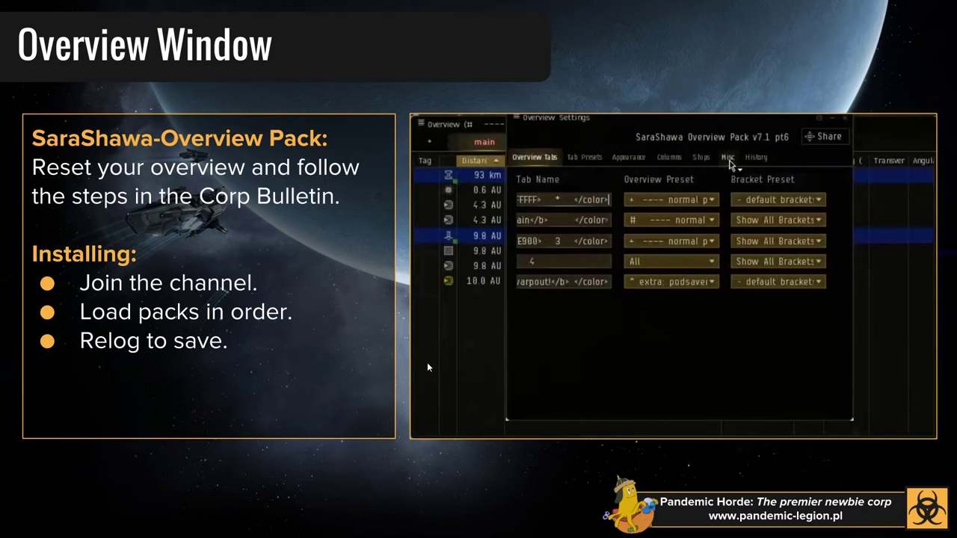
key(Escape)
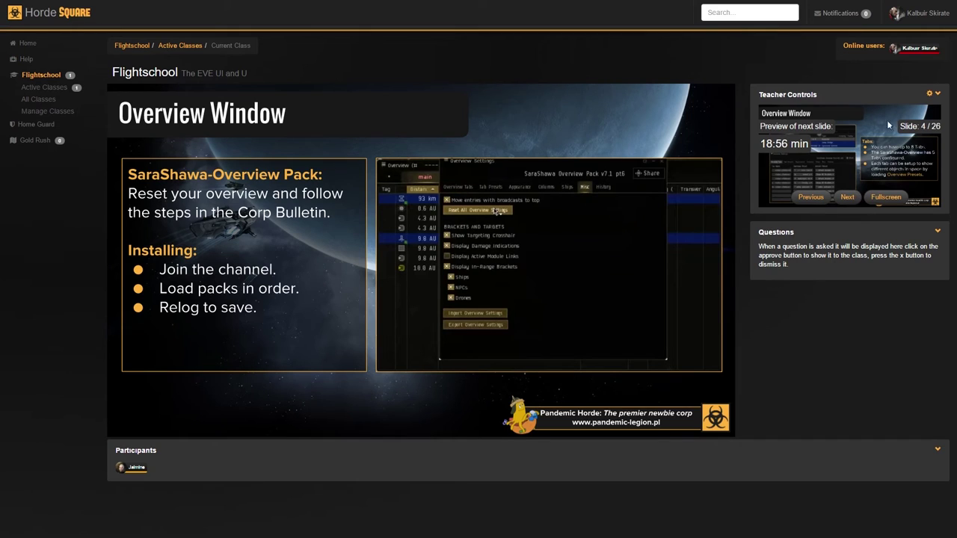
Show the YouTube video with ID RCusjLrMs4c to the class and send the class back to the slide.
click(930, 94)
click(932, 93)
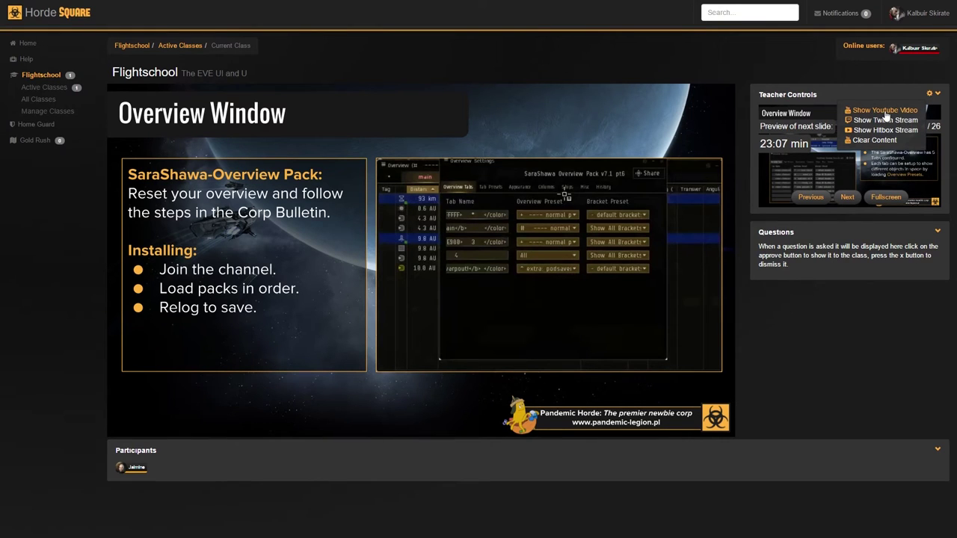
click(887, 112)
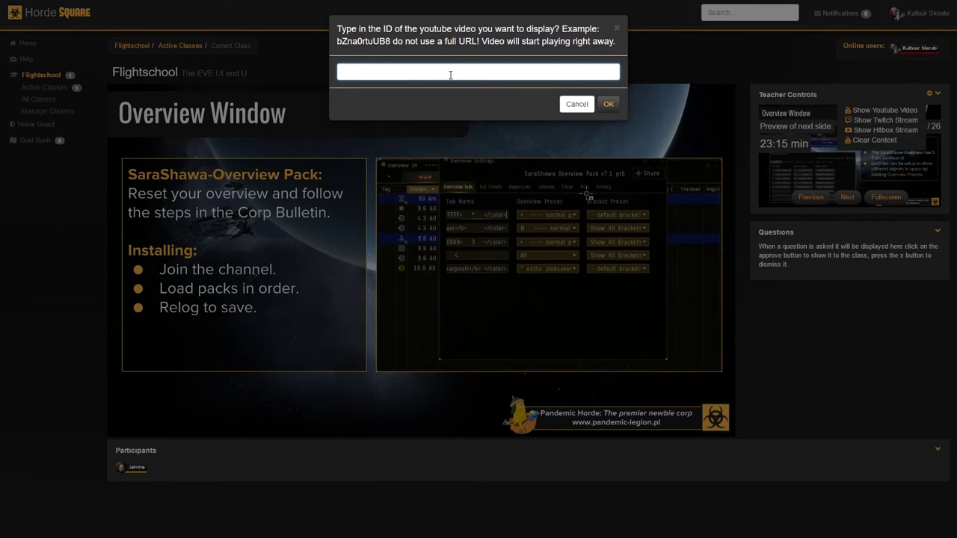
text(RCusjLrMs4c)
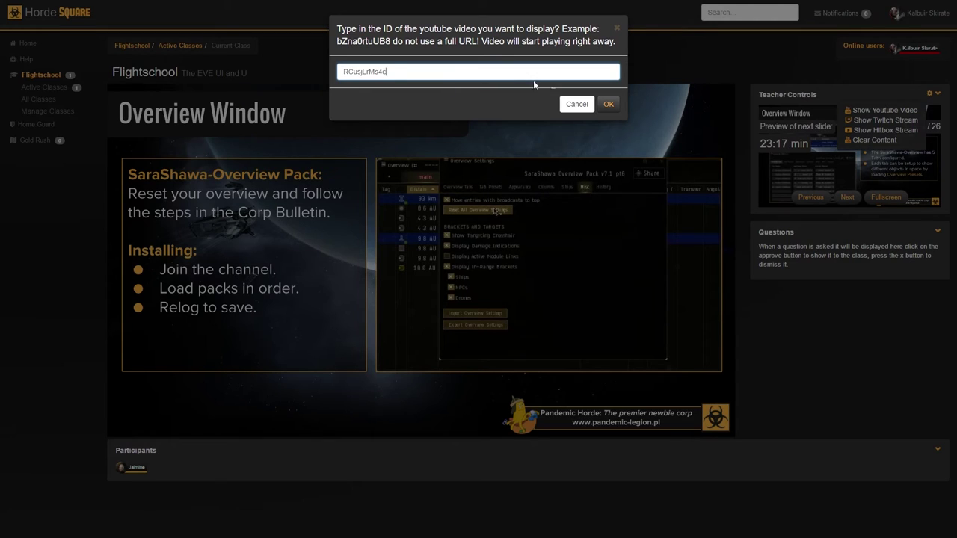
click(608, 105)
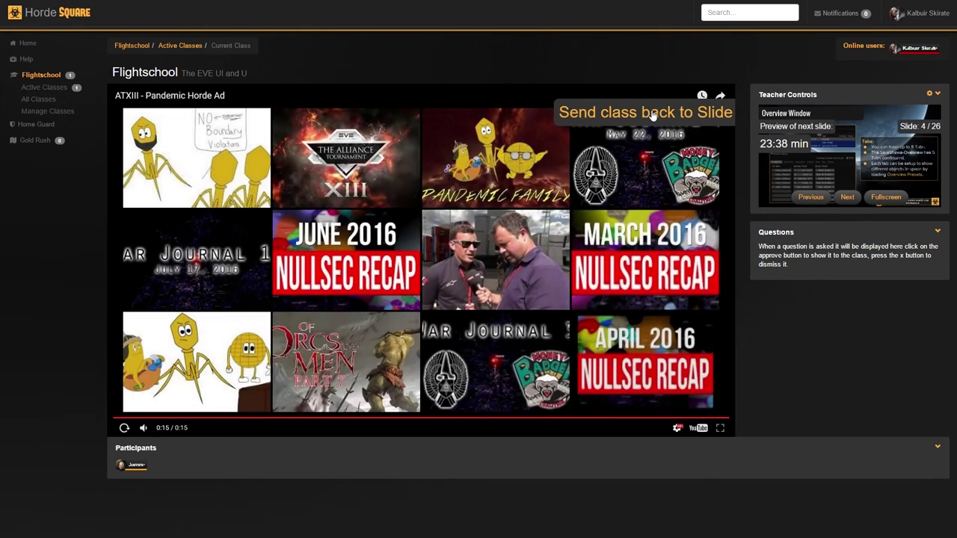
click(651, 114)
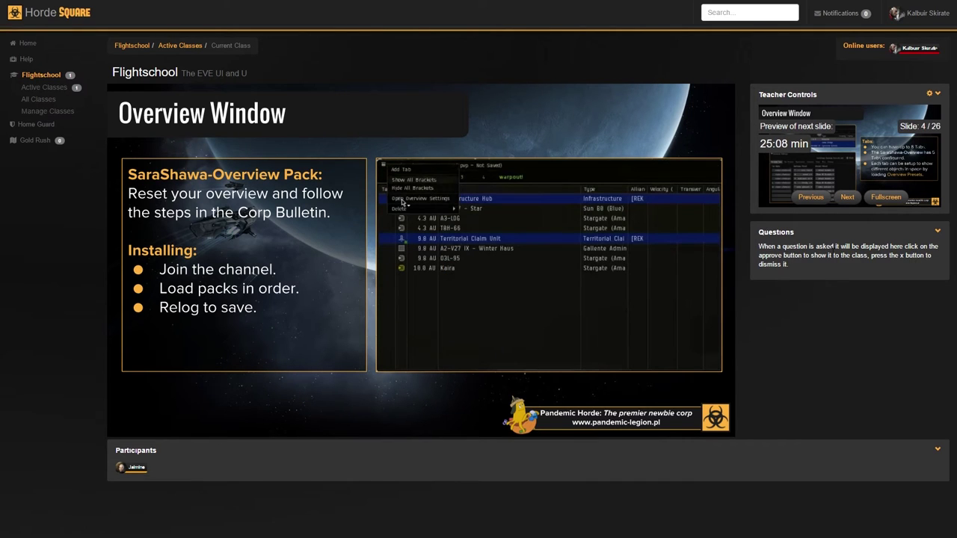
Advance the class presentation from slide 4 to the last slide, 26.
click(848, 199)
click(848, 199)
click(849, 200)
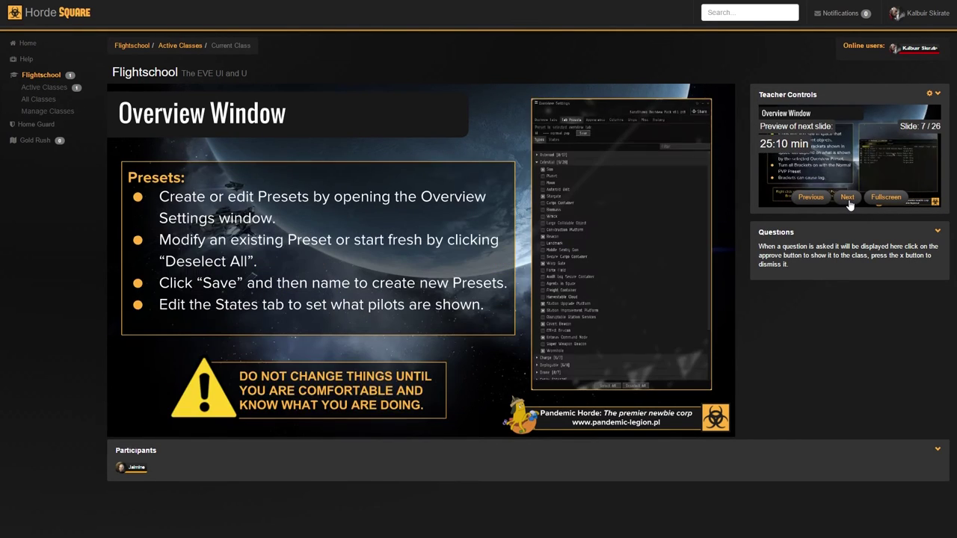
click(848, 200)
click(849, 200)
click(848, 200)
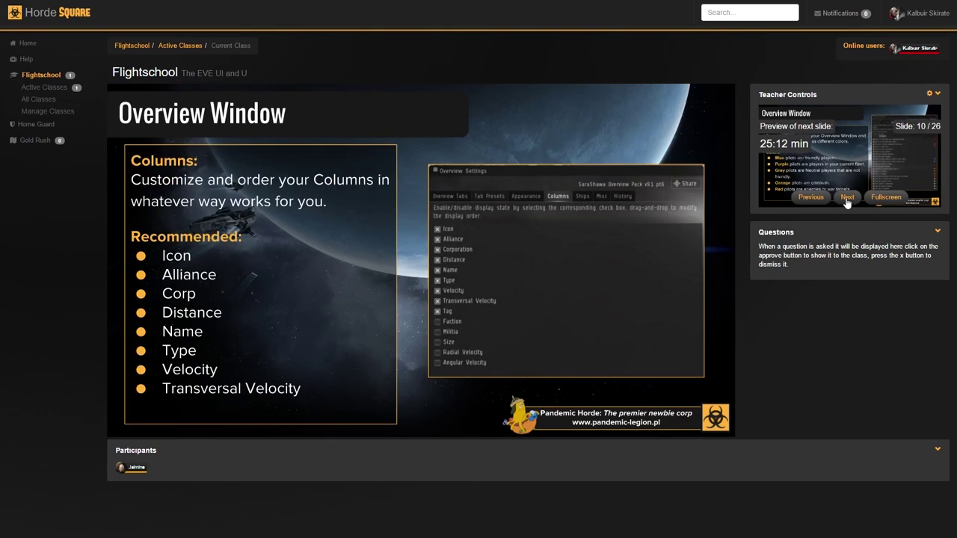
click(848, 200)
click(849, 199)
click(848, 199)
click(848, 200)
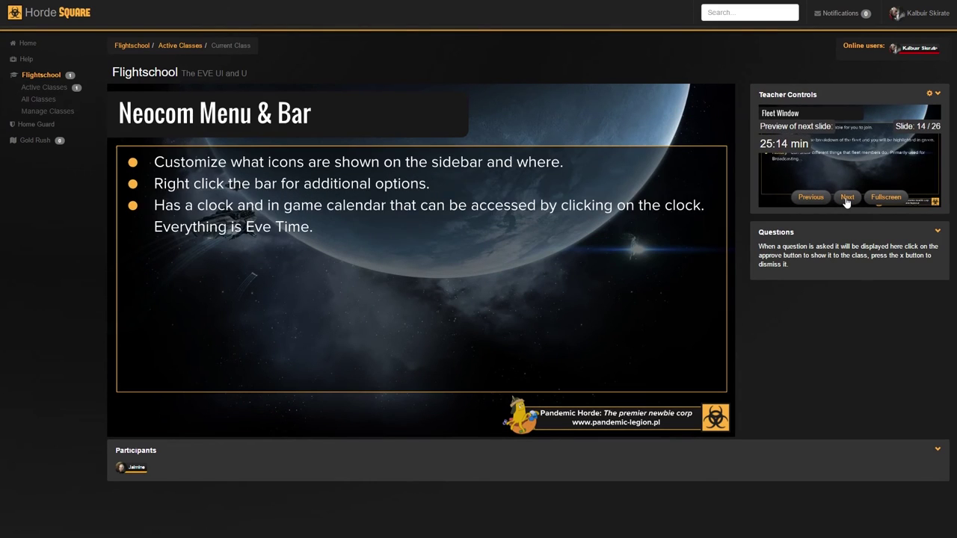
click(848, 199)
click(848, 200)
click(848, 200)
click(848, 200)
click(848, 200)
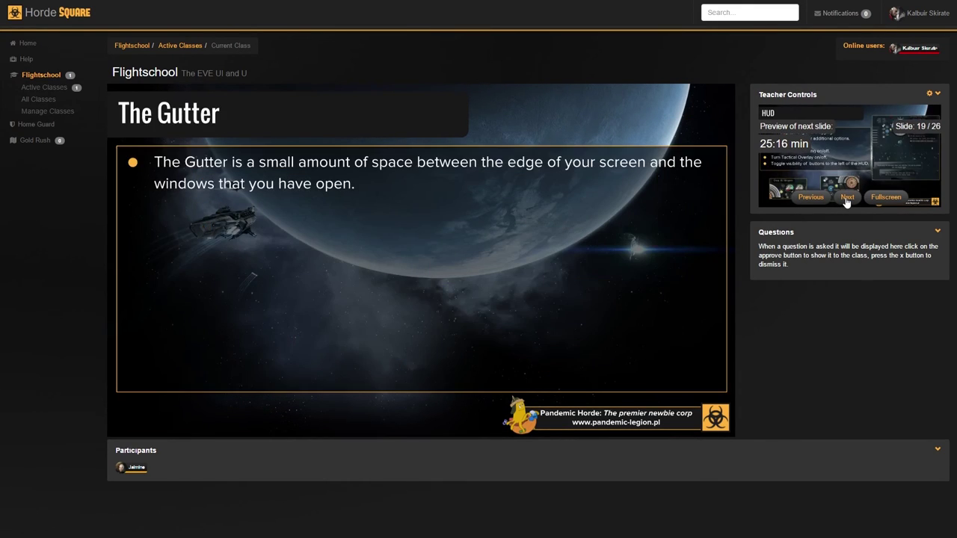
click(848, 200)
click(848, 199)
click(848, 200)
click(848, 199)
click(848, 200)
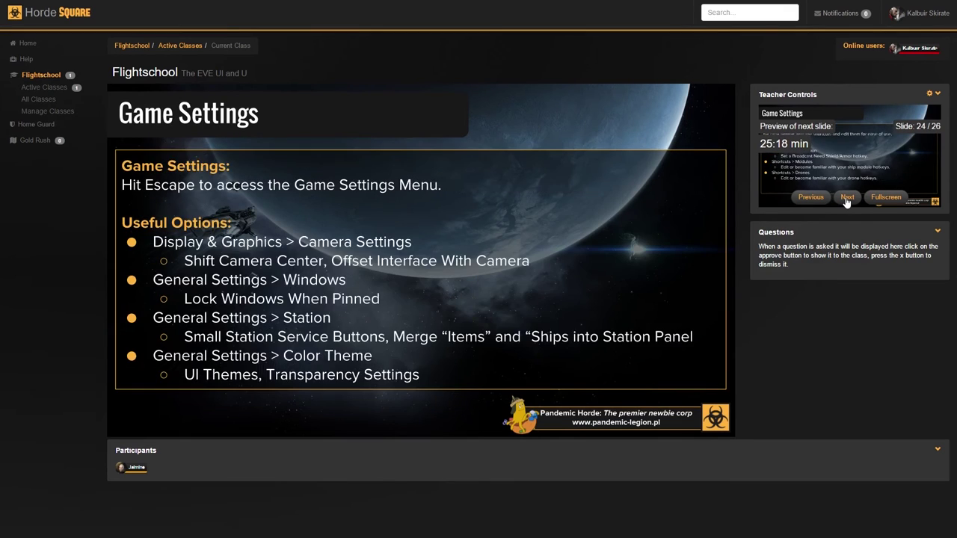
click(848, 200)
click(847, 199)
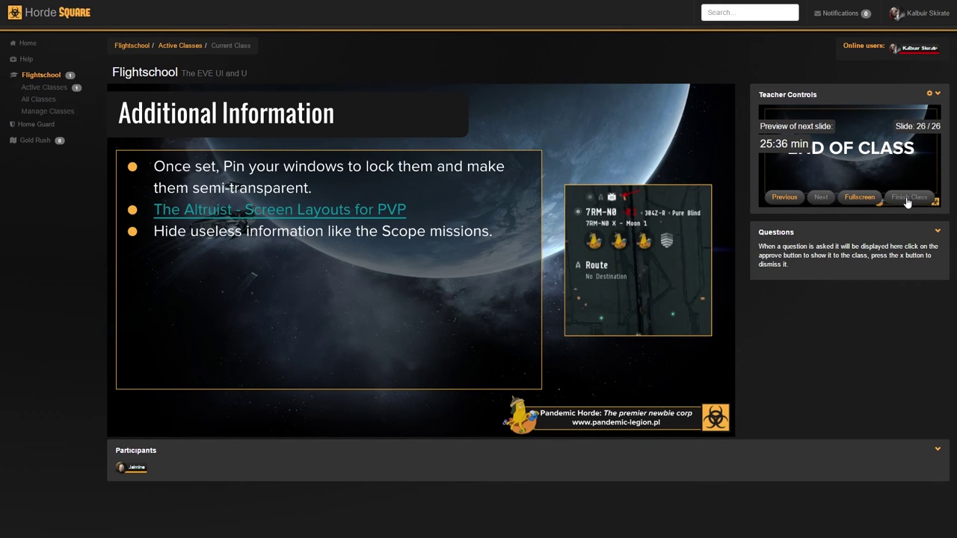
Finish the running class and confirm ending the session.
click(908, 198)
click(609, 56)
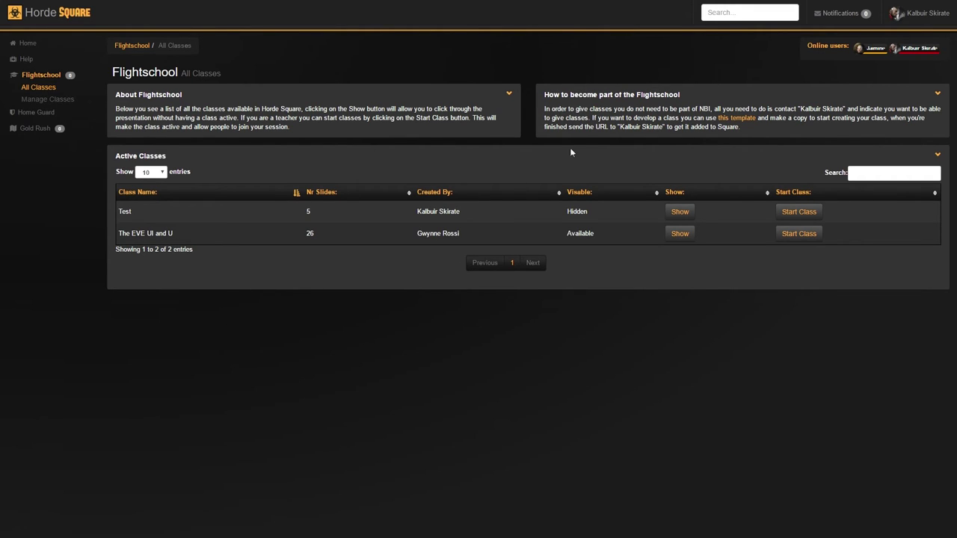
Open the presentation template linked in the instructions on becoming part of the Flightschool.
drag(620, 126, 654, 127)
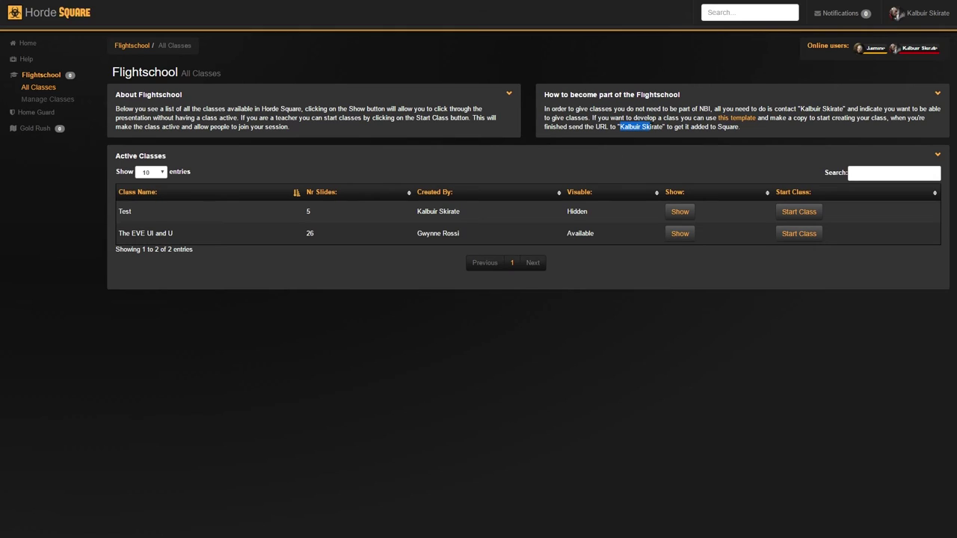
click(582, 362)
click(745, 123)
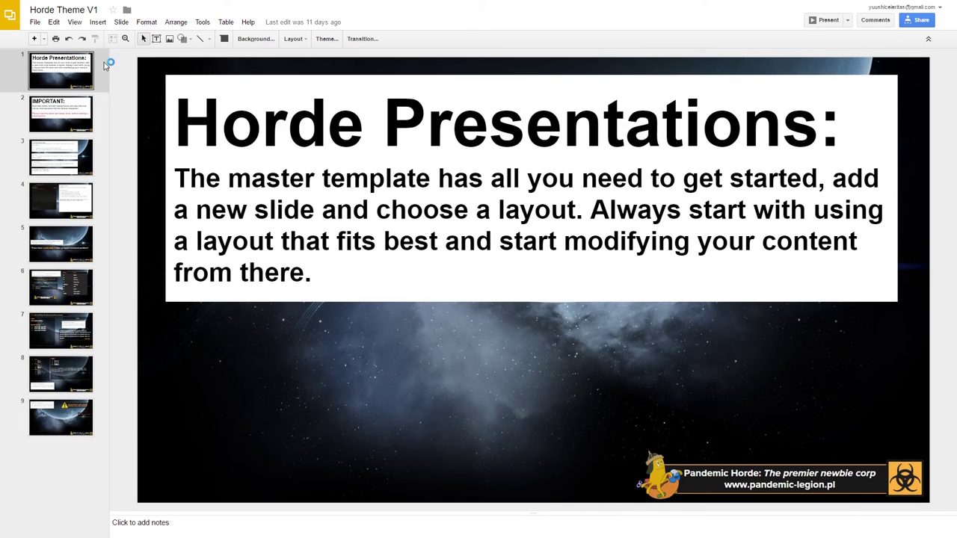
Make a copy of the template presentation, named with the teacher's name followed by "Test Class".
drag(106, 65, 234, 435)
click(36, 23)
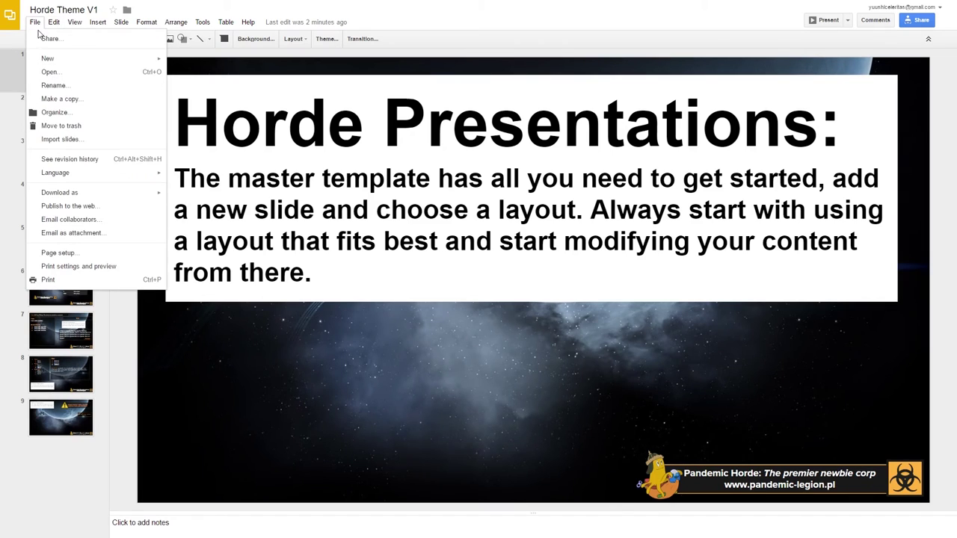
click(76, 104)
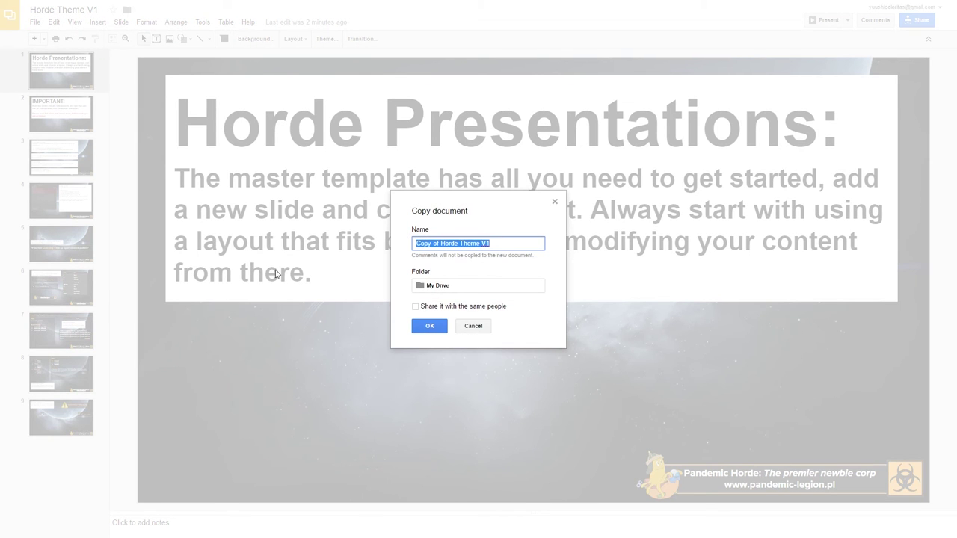
text(Kalbuir's )
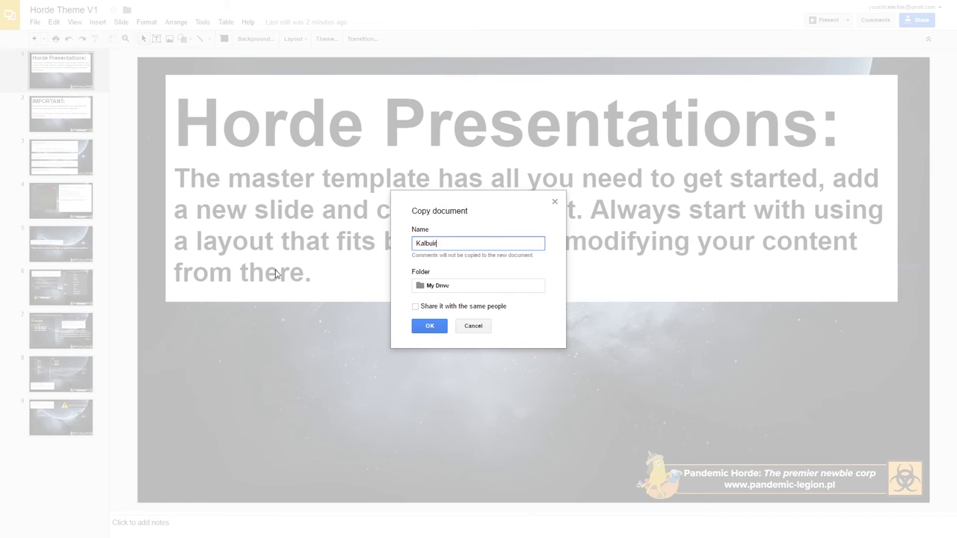
text(Test Class)
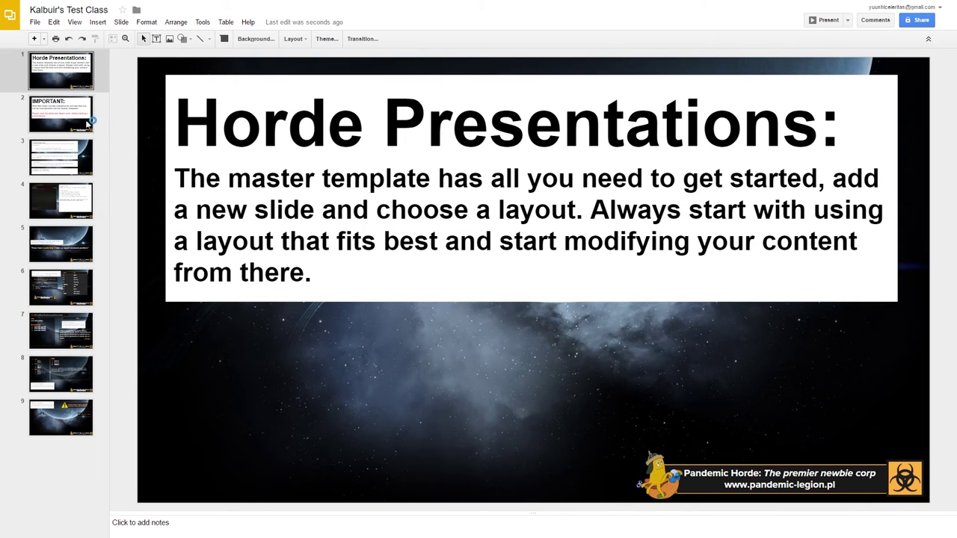
Look through template slides 2 to 9 to review the guidelines and example components.
click(81, 122)
click(65, 159)
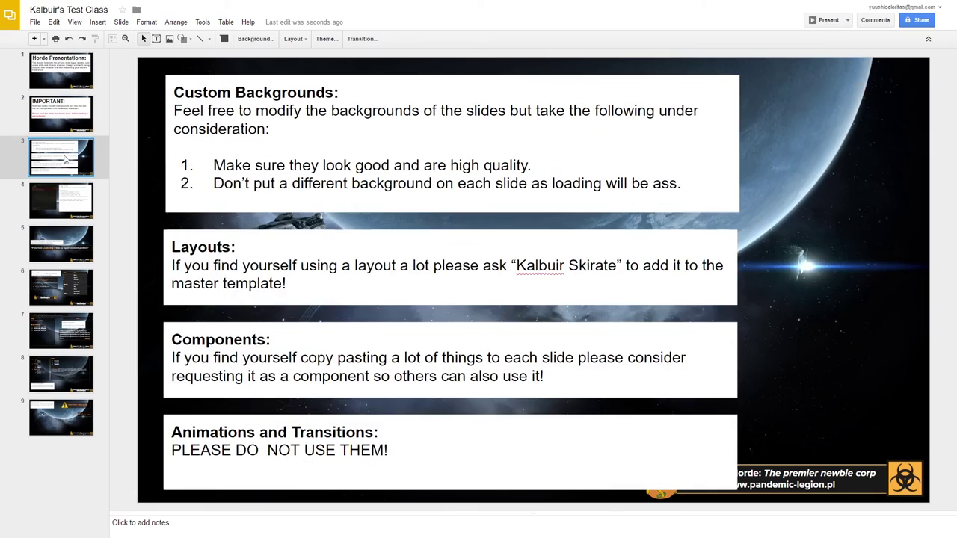
click(64, 200)
click(64, 243)
click(66, 284)
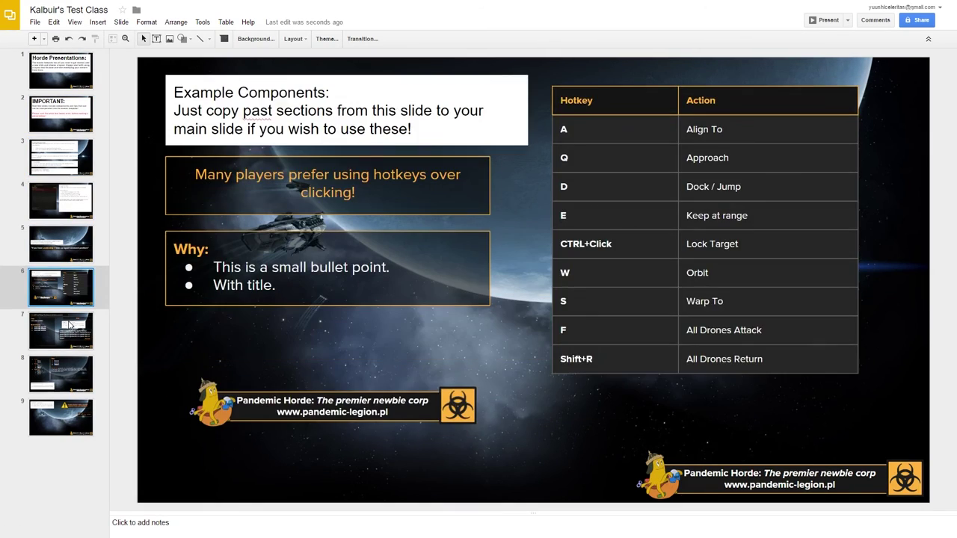
click(69, 324)
click(65, 367)
click(66, 416)
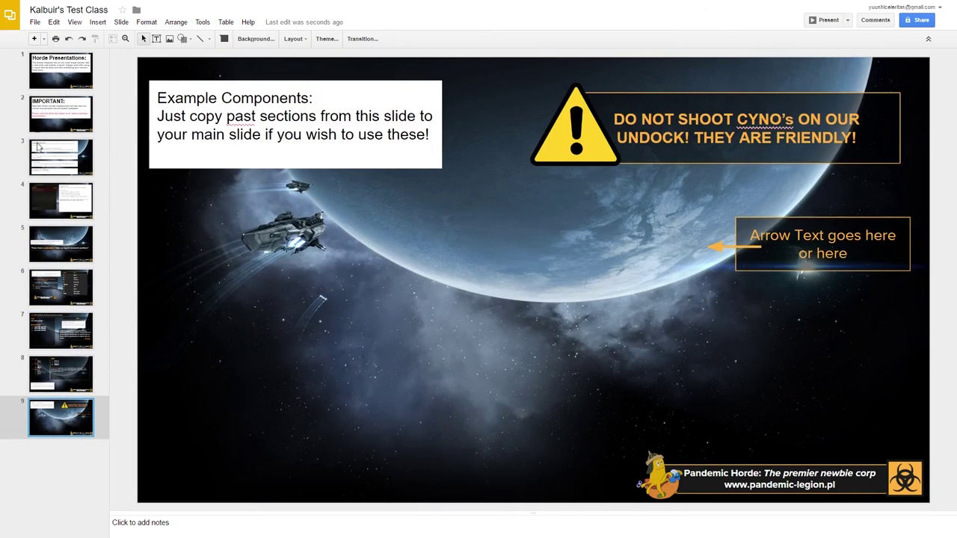
Insert a new slide with the Main Title layout after the first slide.
click(52, 88)
click(43, 38)
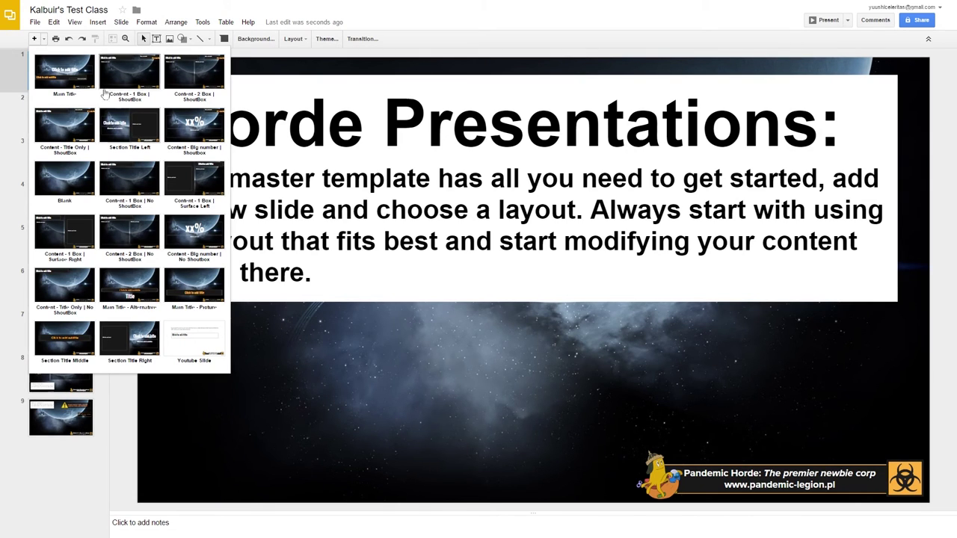
click(70, 81)
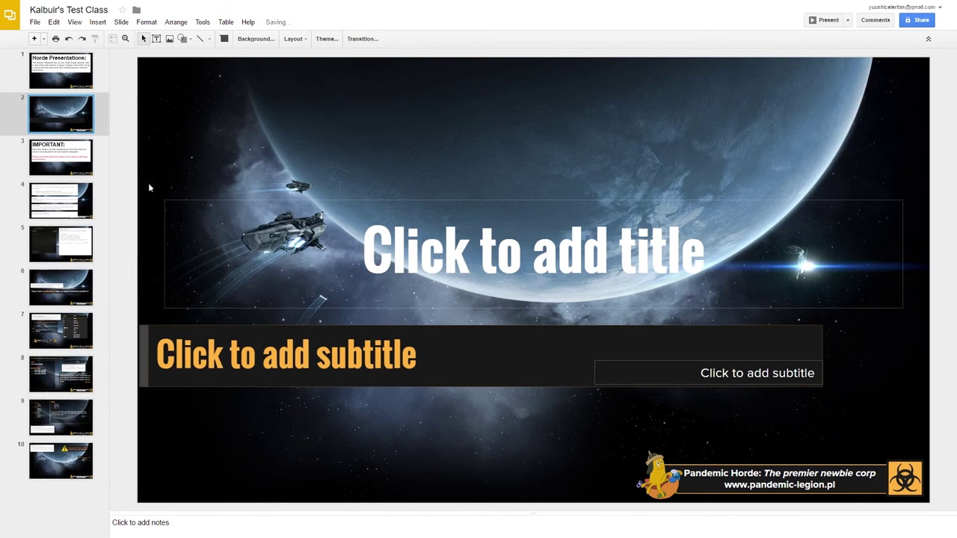
Fill in the new title slide with "name" as the title and "Here" in the small subtitle box.
click(411, 256)
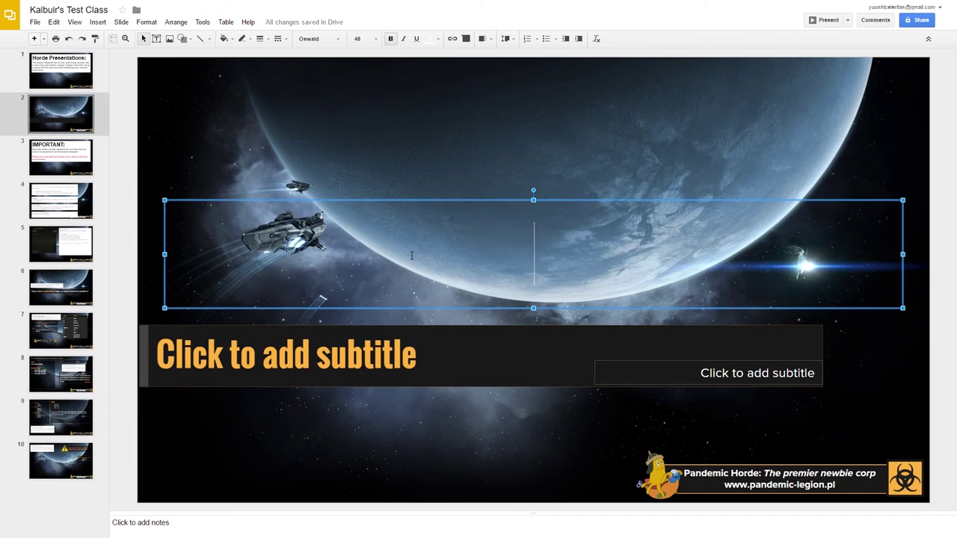
text(T)
key(BackSpace)
text(name)
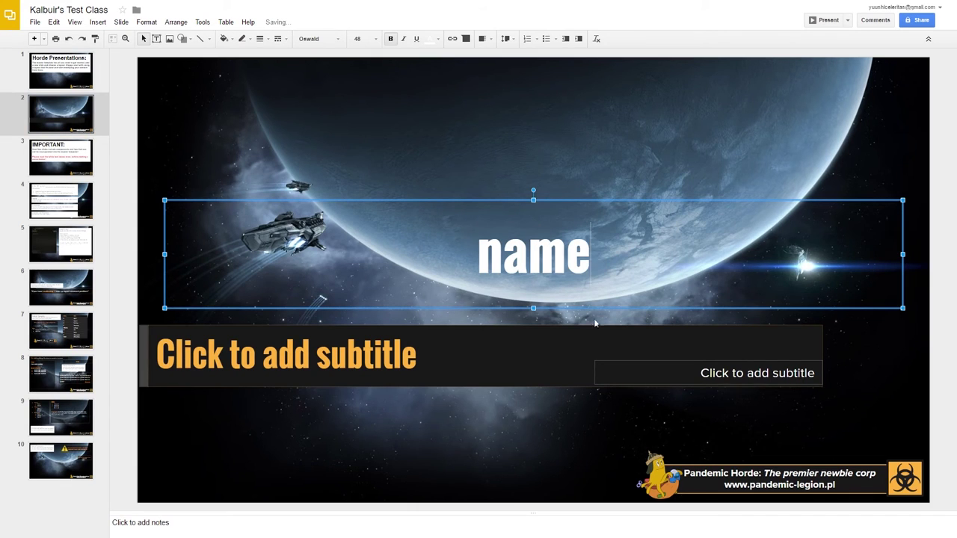
click(721, 372)
text(Here)
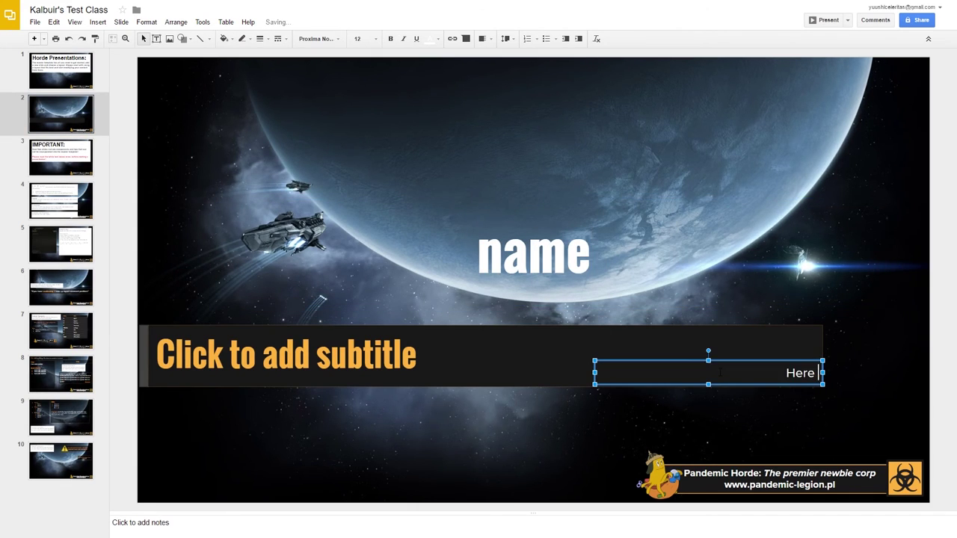
click(378, 330)
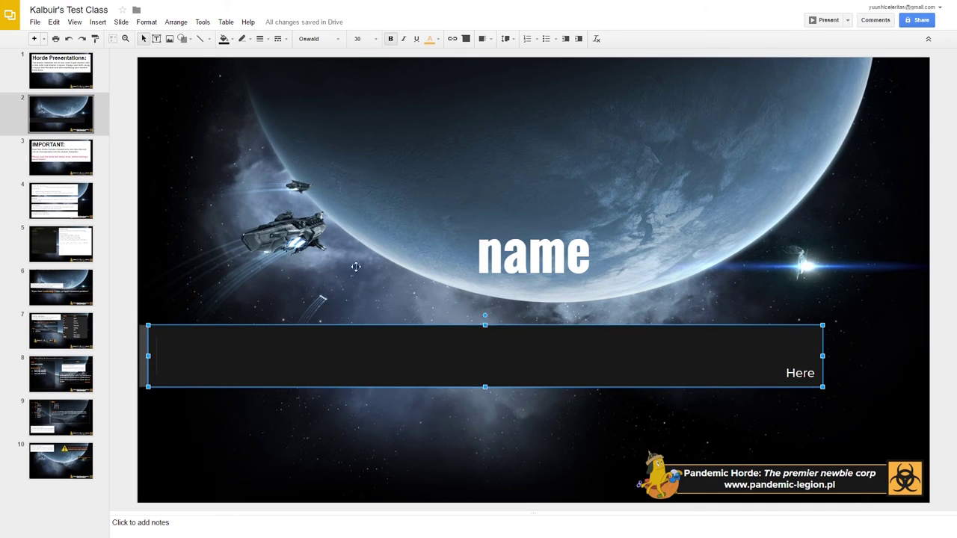
click(348, 218)
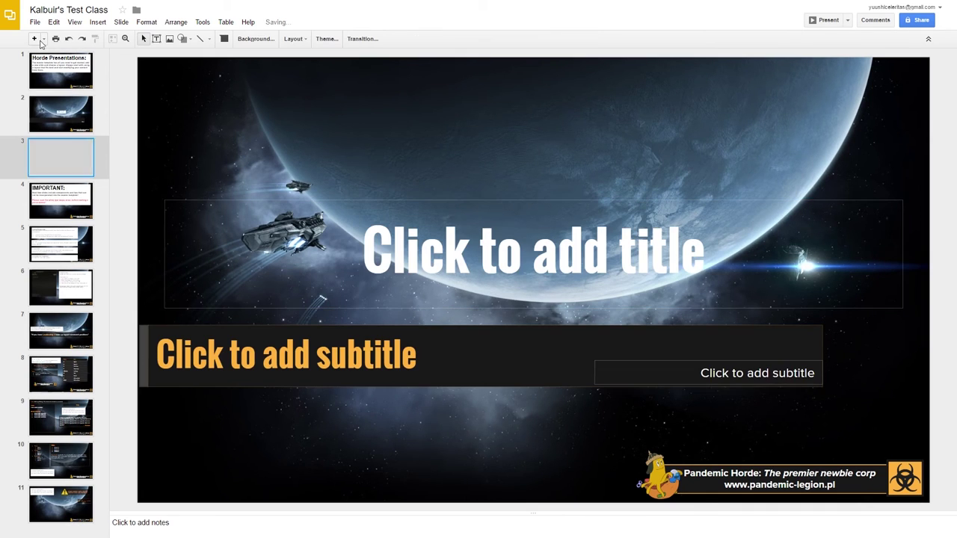
Add another Main Title slide, followed by a slide with the "Content - 1 Box | ShoutBox" layout.
click(37, 39)
click(44, 39)
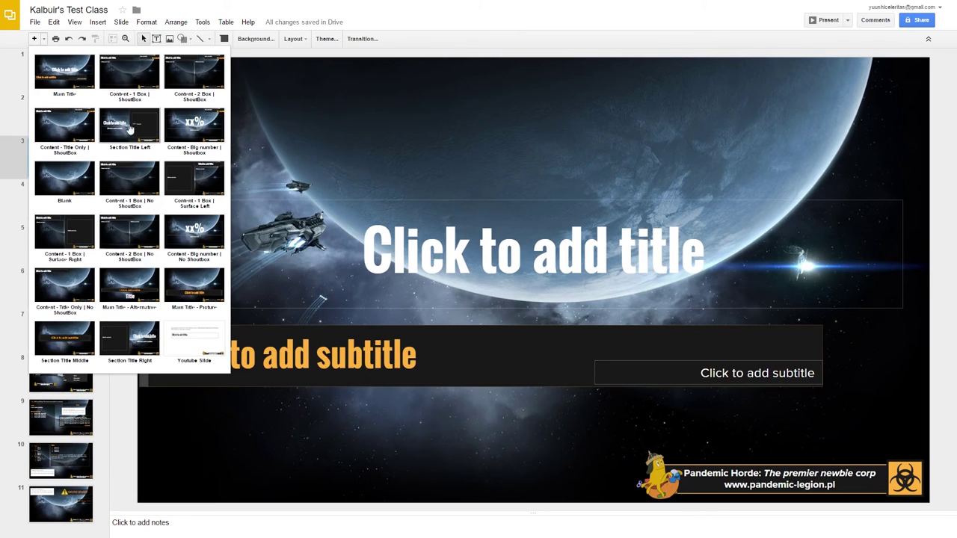
click(125, 75)
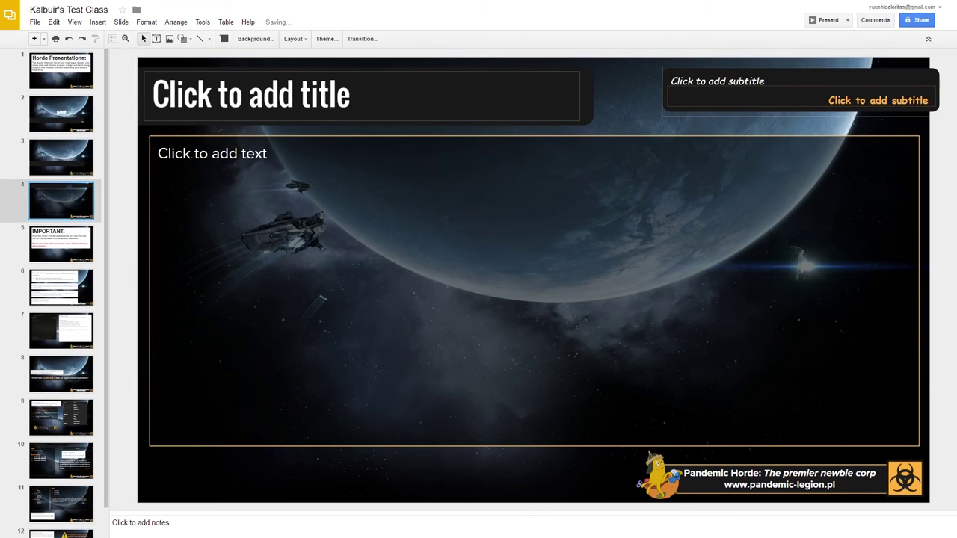
scroll(68, 402, down, 1)
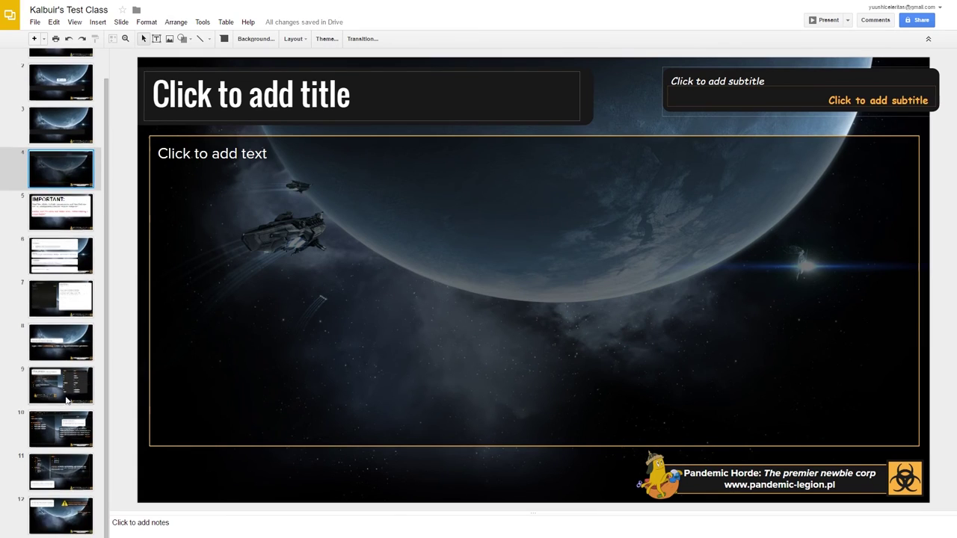
scroll(67, 401, up, 1)
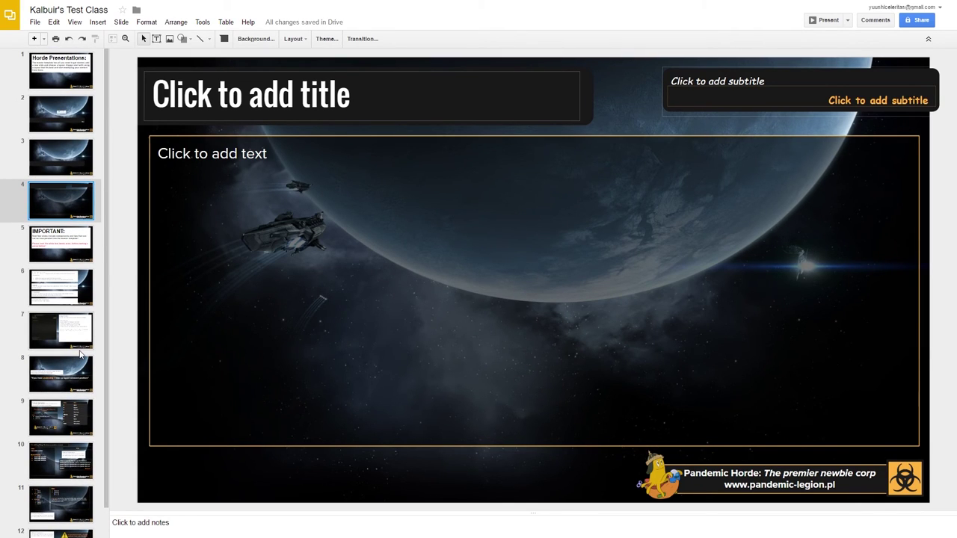
Turn on link sharing for the presentation so anyone with the link can view it.
click(918, 20)
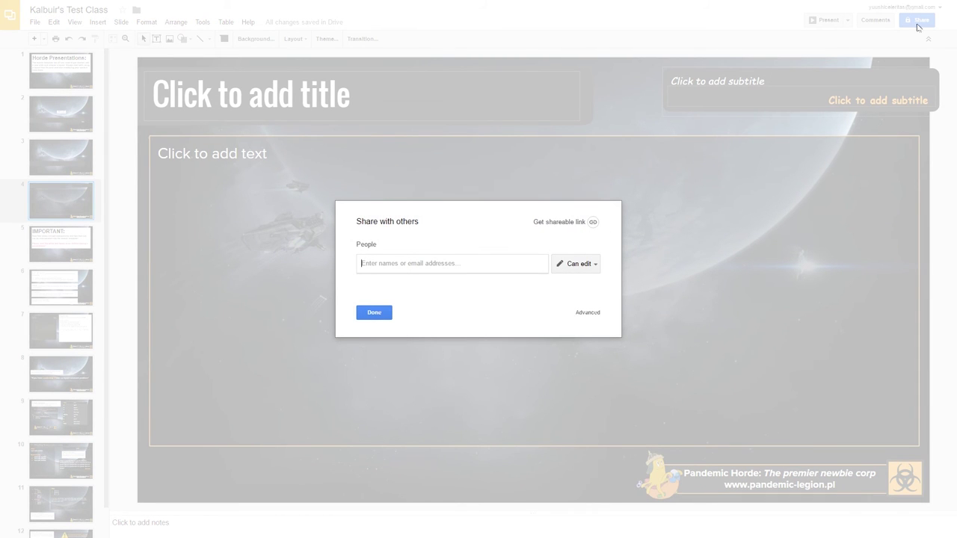
click(593, 222)
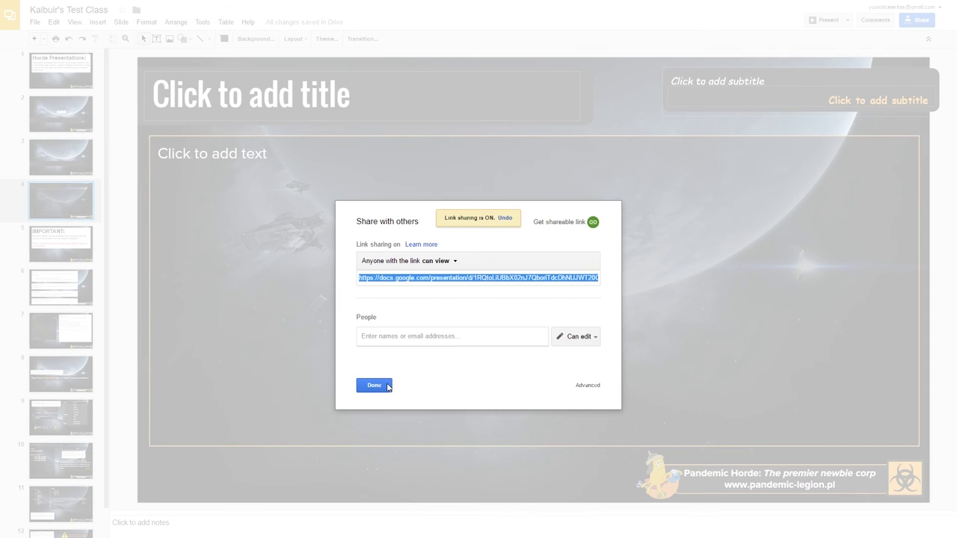
click(373, 385)
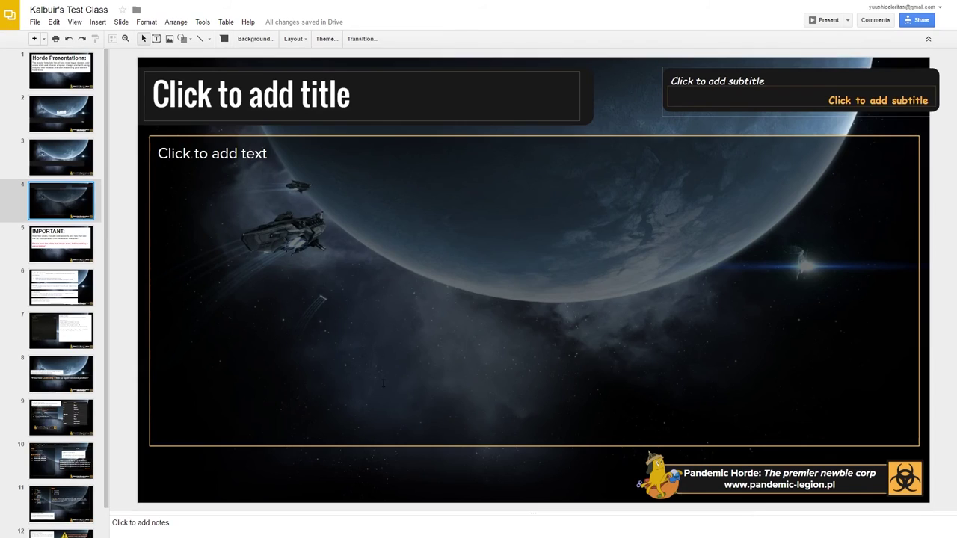